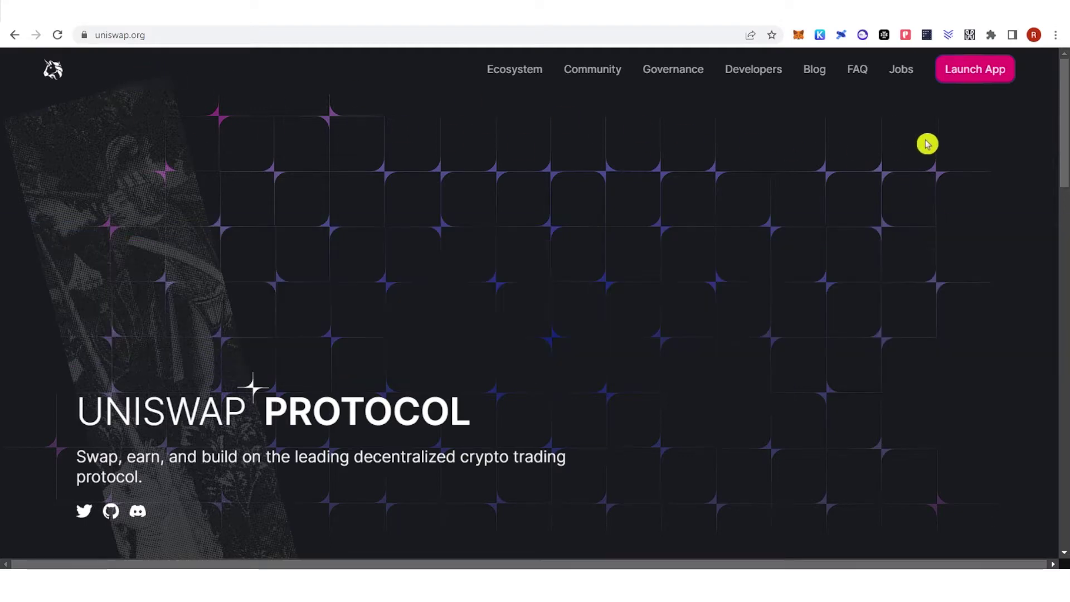
# Launch the Uniswap swap app, connect MetaMask, and confirm Arbitrum stays the selected network.
pyautogui.click(973, 73)
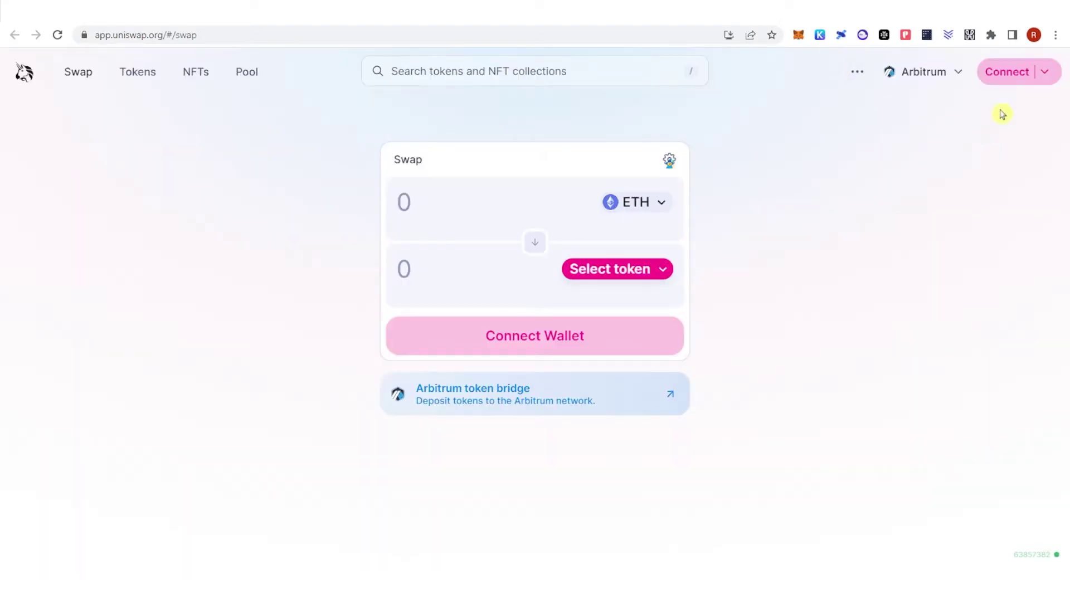
pyautogui.click(1014, 77)
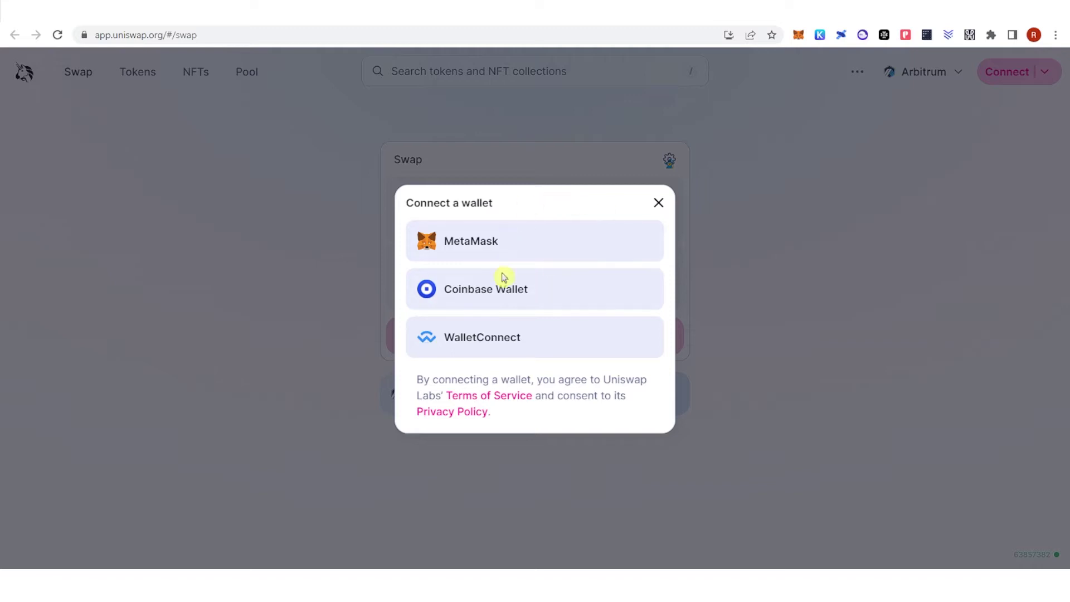
pyautogui.click(523, 246)
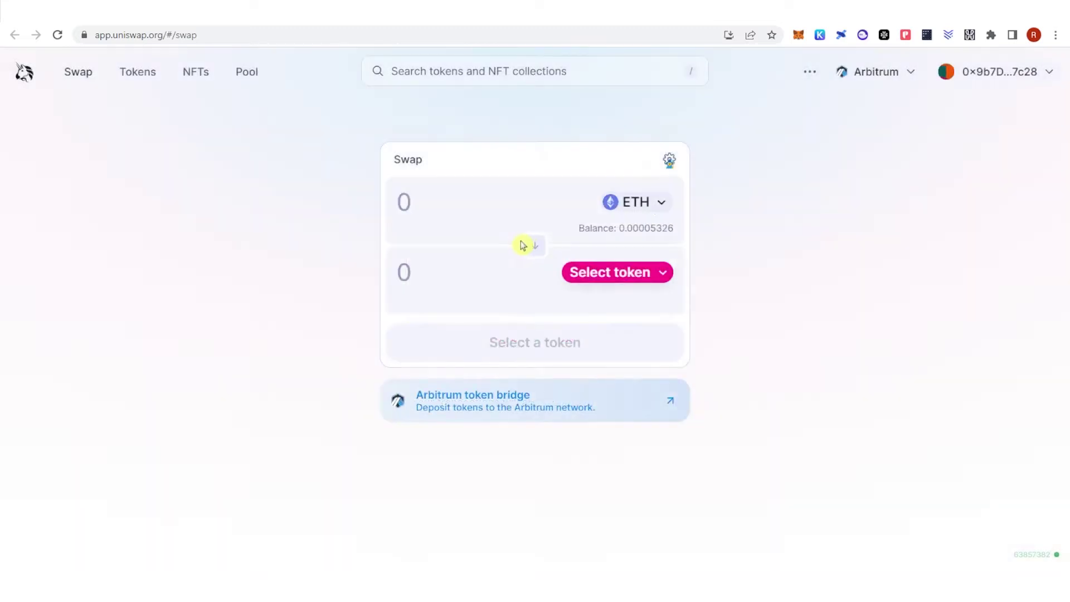
pyautogui.click(883, 65)
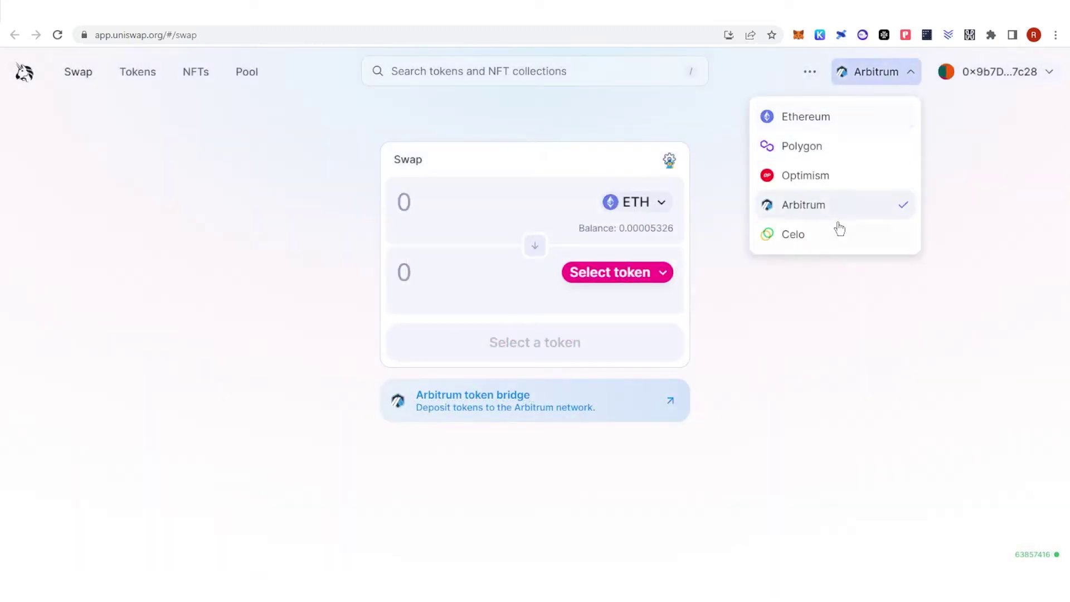
pyautogui.click(714, 349)
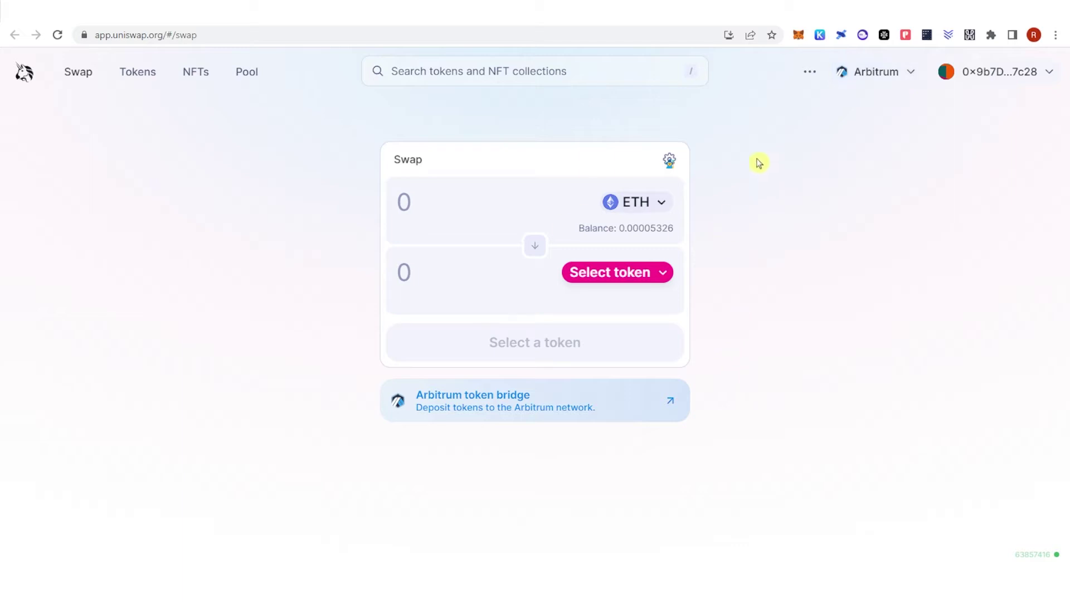
# Keep ETH as the token to pay and pick USDT as the token to receive.
pyautogui.click(654, 204)
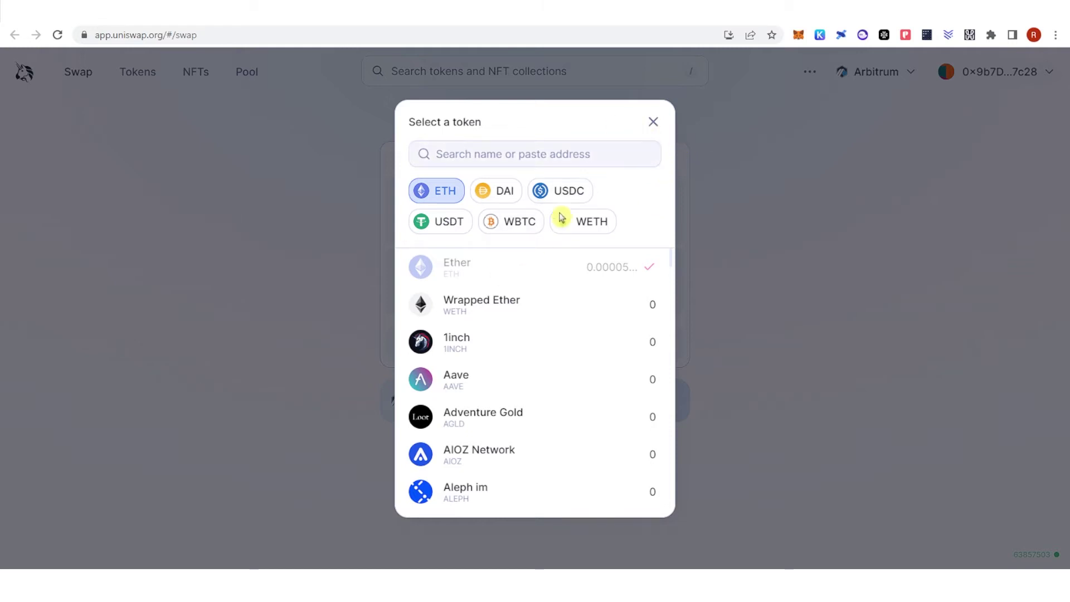
pyautogui.click(663, 123)
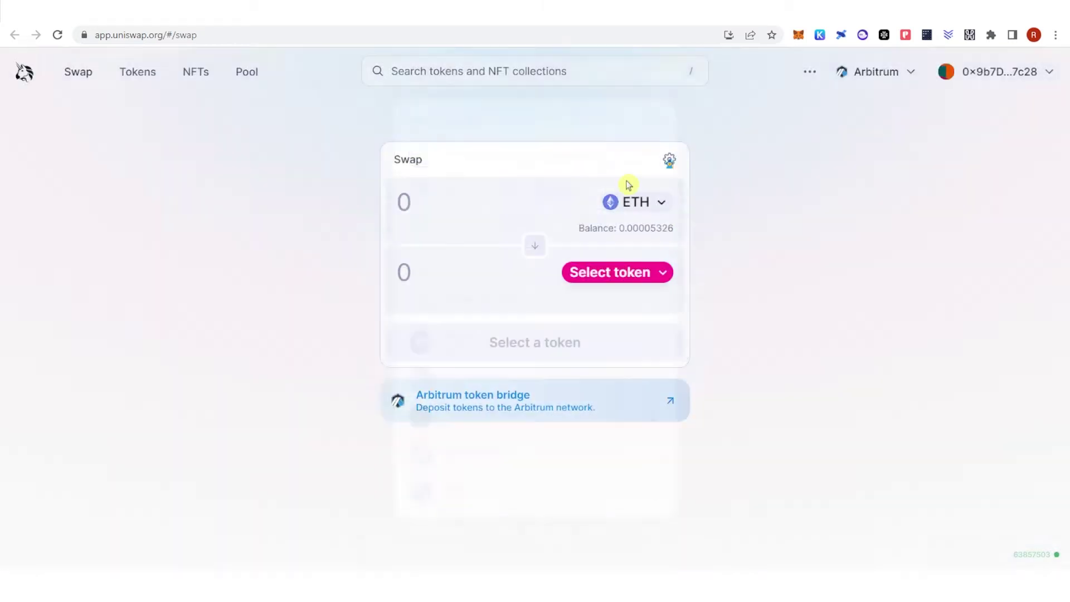
pyautogui.click(639, 280)
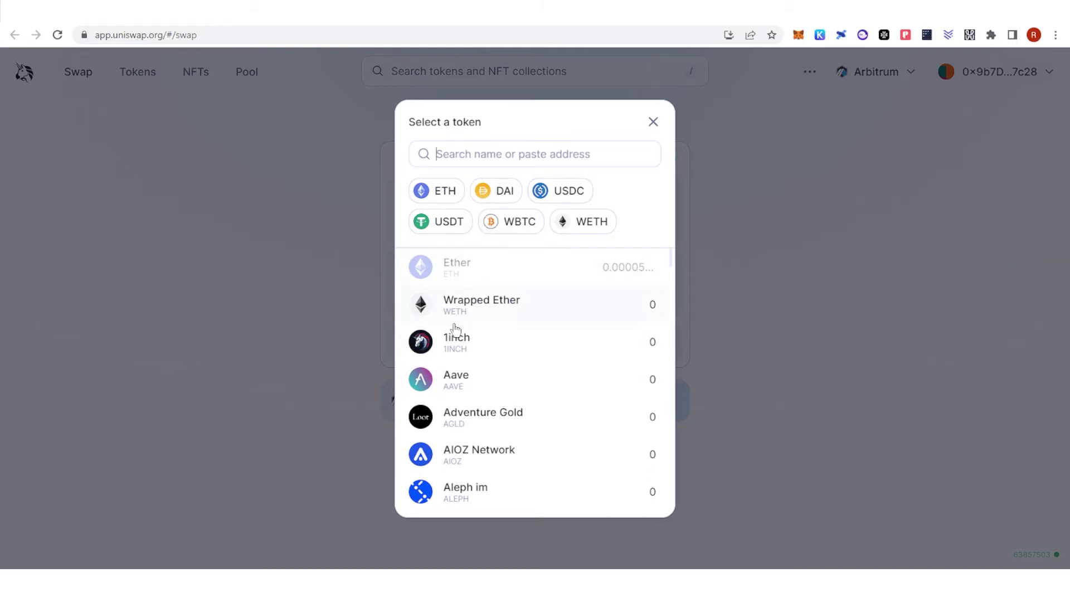
pyautogui.click(454, 231)
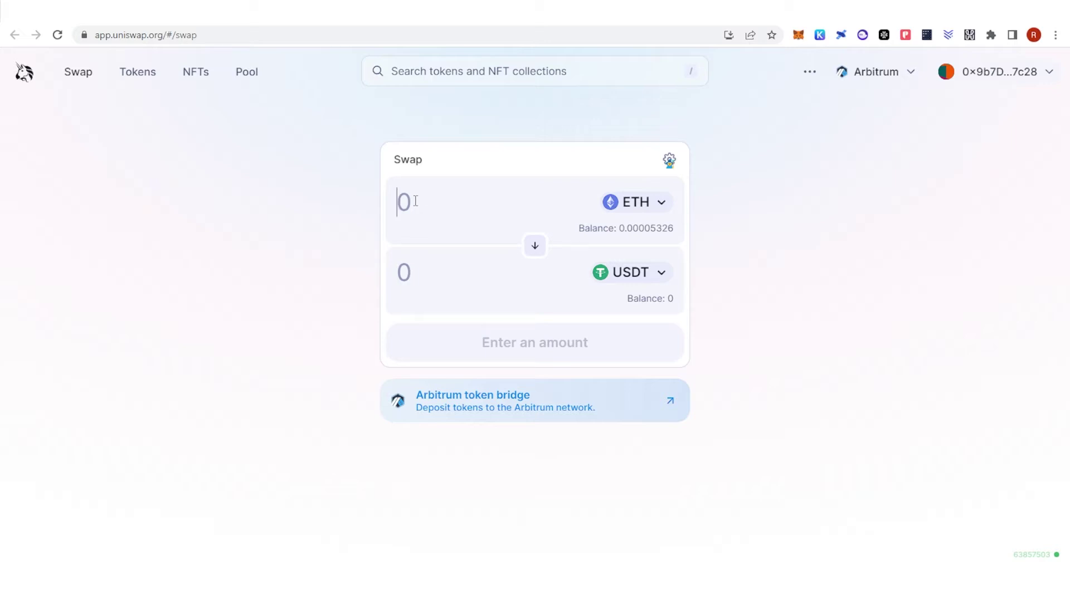
# Enter 0.005 ETH as the pay amount to get a USDT quote.
pyautogui.write('00')
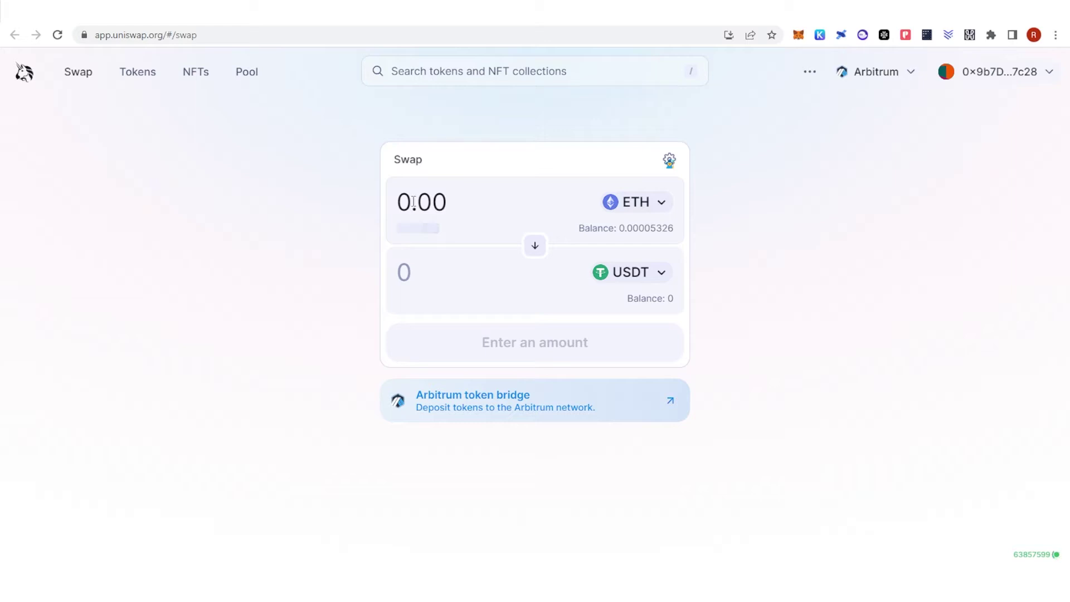
pyautogui.write('5')
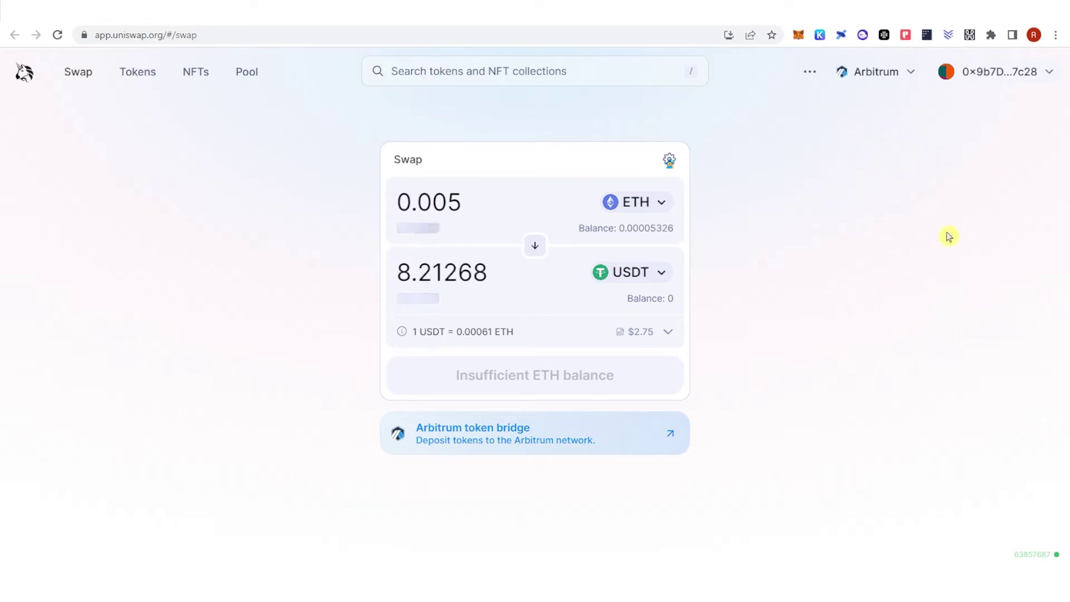
# Scroll through the MetaMask wallet's Arbitrum assets, then return to the Arbiscan Tether USD page.
pyautogui.click(806, 43)
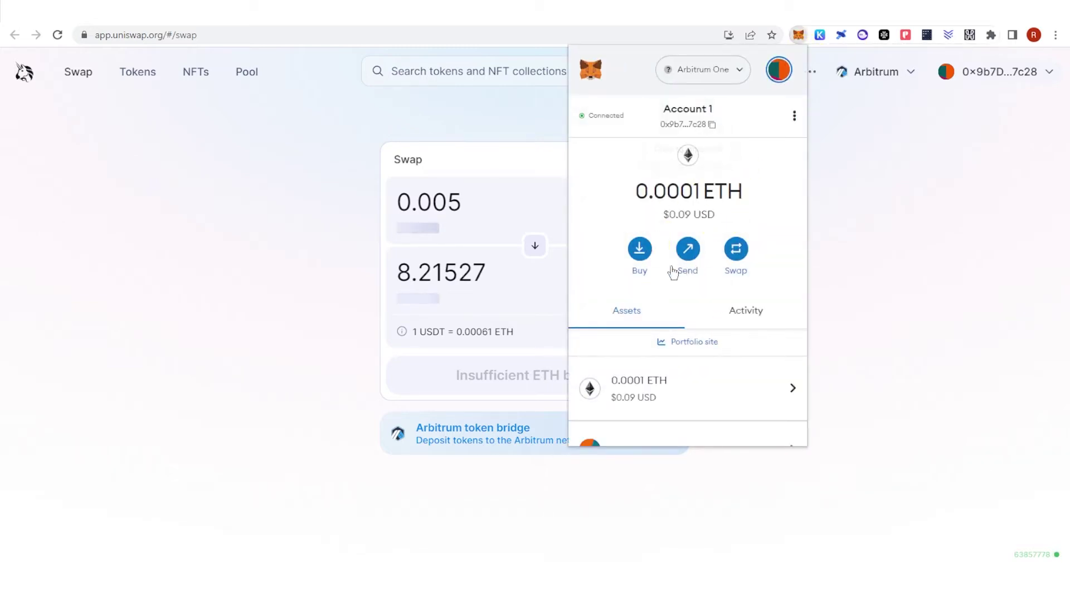
pyautogui.scroll(-3, 738, 276)
pyautogui.scroll(-1, 740, 272)
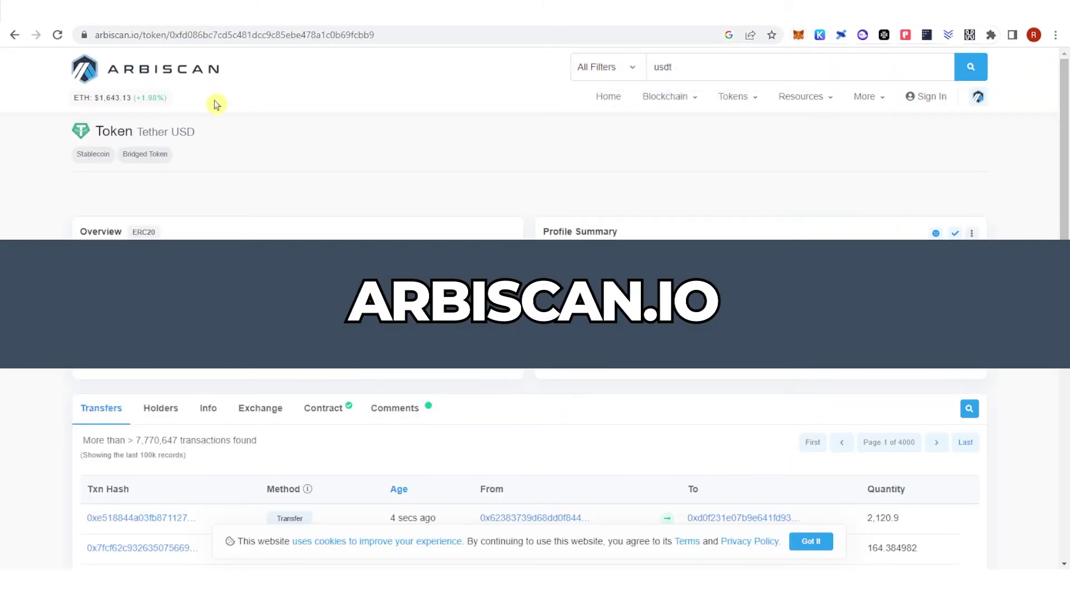
pyautogui.click(681, 72)
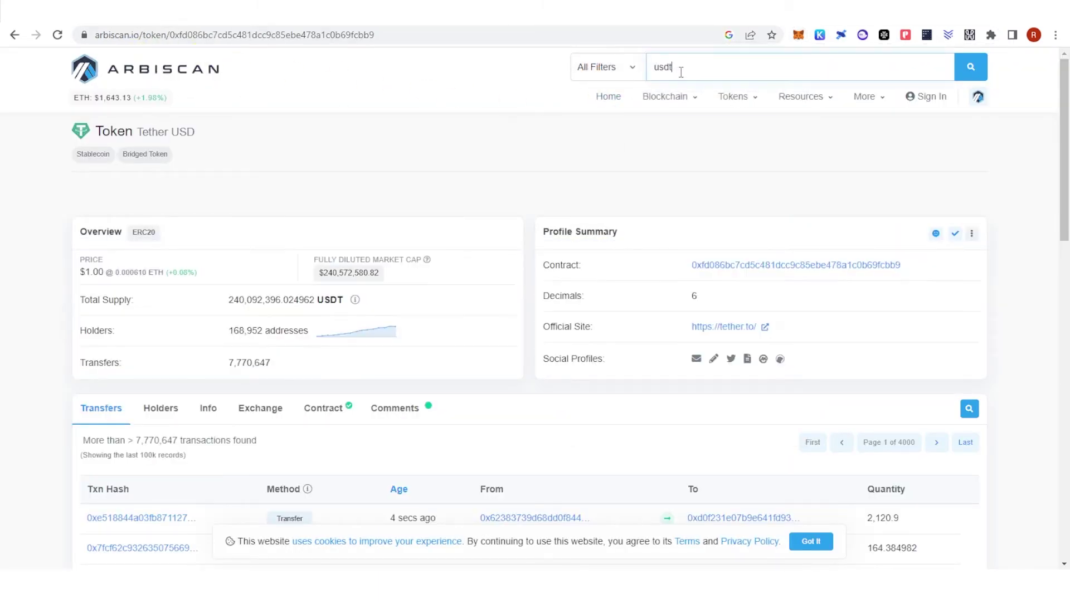
# Search 'usdt' on Arbiscan, open the Tether USD (USDT) page and copy its contract address.
pyautogui.press('BackSpace')
pyautogui.write('usdt')
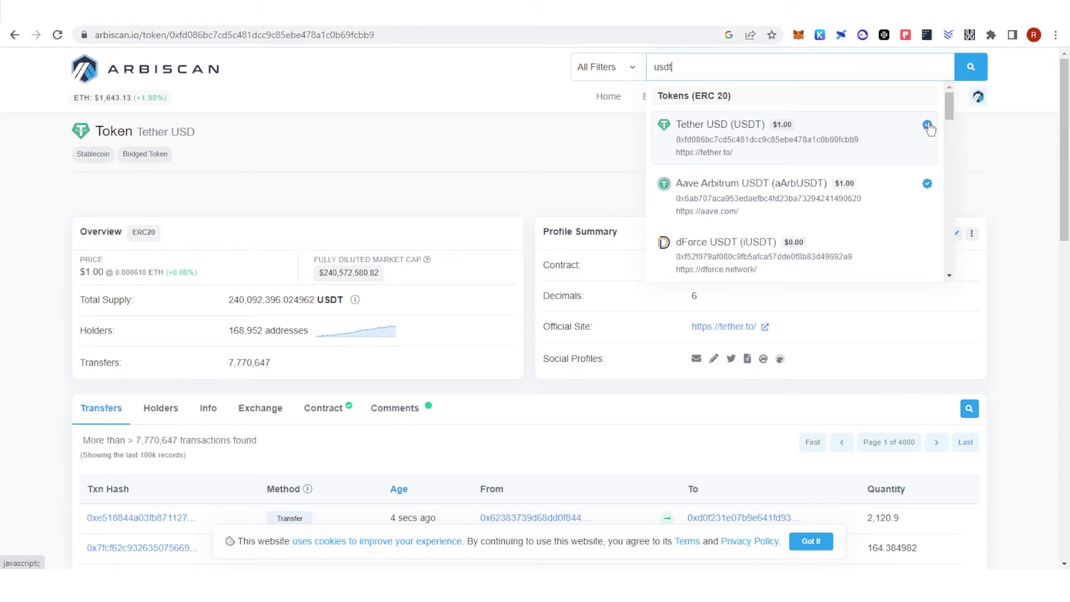
pyautogui.click(881, 130)
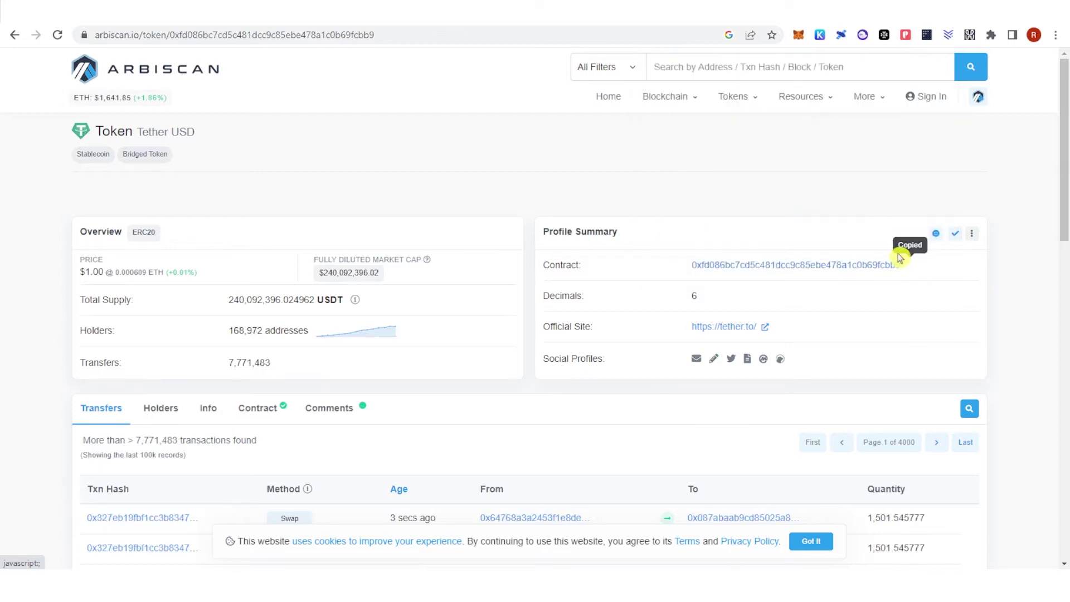
pyautogui.click(799, 39)
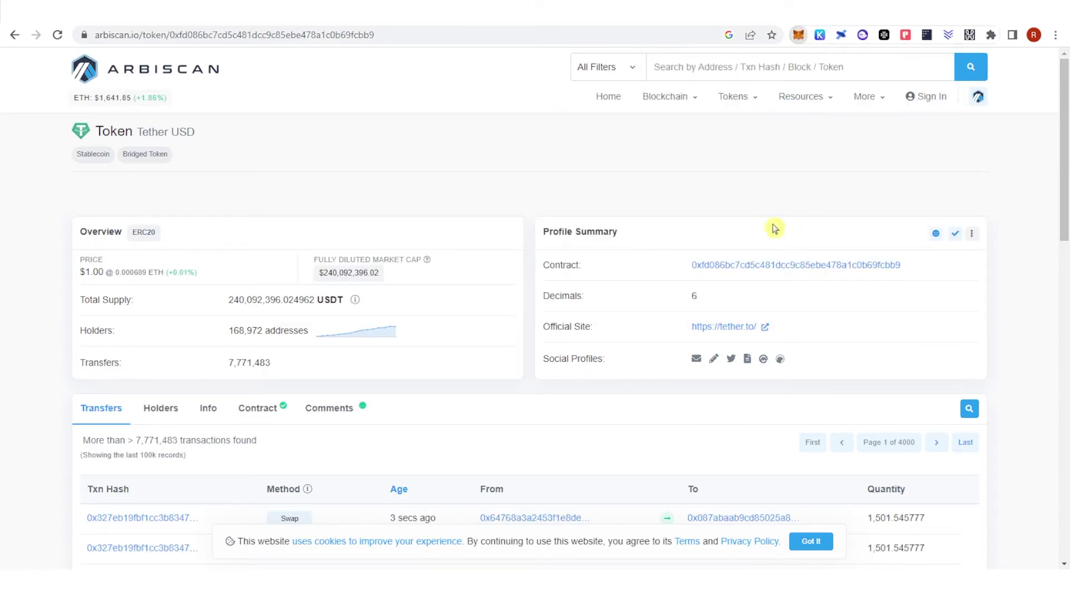
# Import USDT into MetaMask as a custom token using the pasted contract address.
pyautogui.scroll(-3, 731, 291)
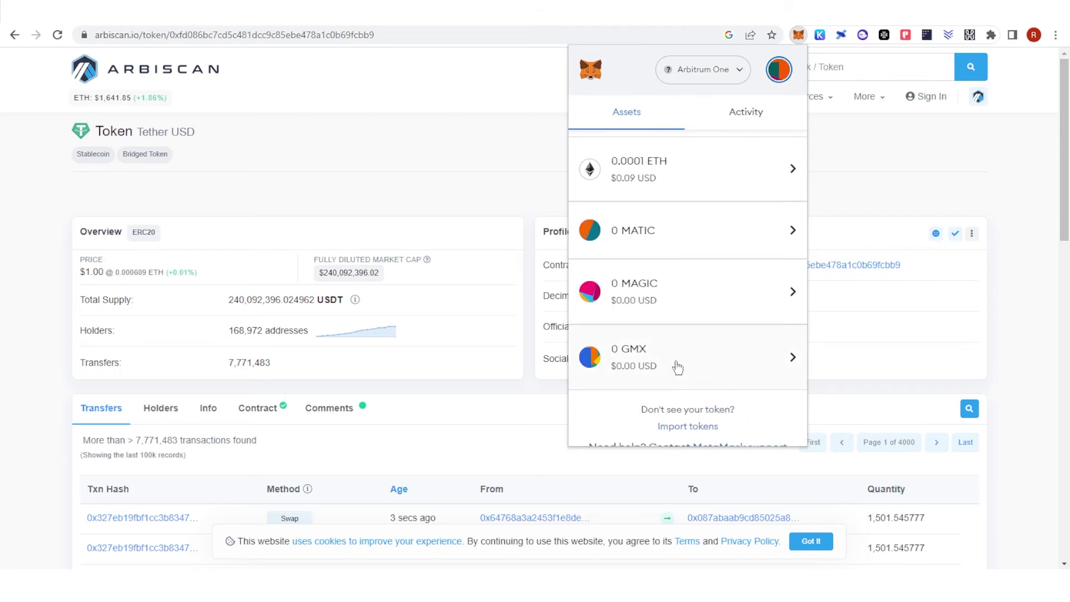
pyautogui.click(688, 428)
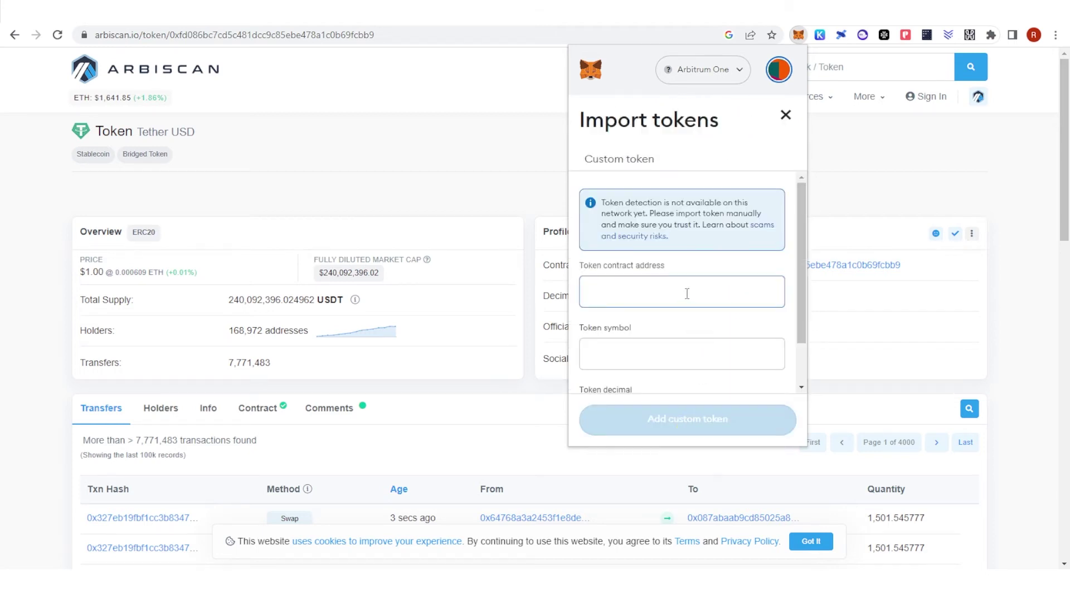
pyautogui.hotkey('ctrl', 'v')
pyautogui.scroll(-1, 699, 325)
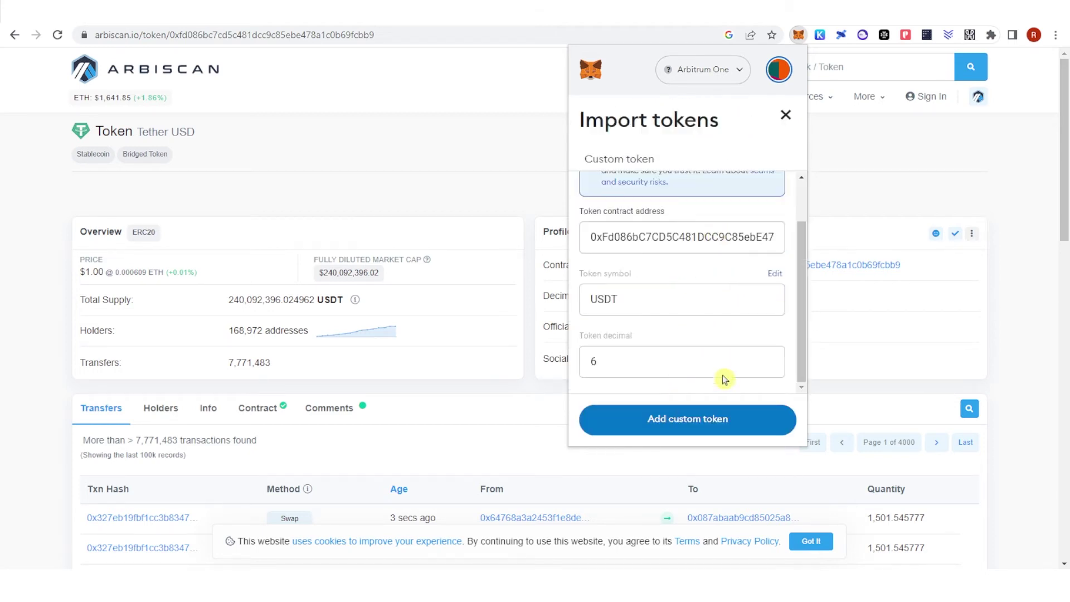
pyautogui.click(690, 426)
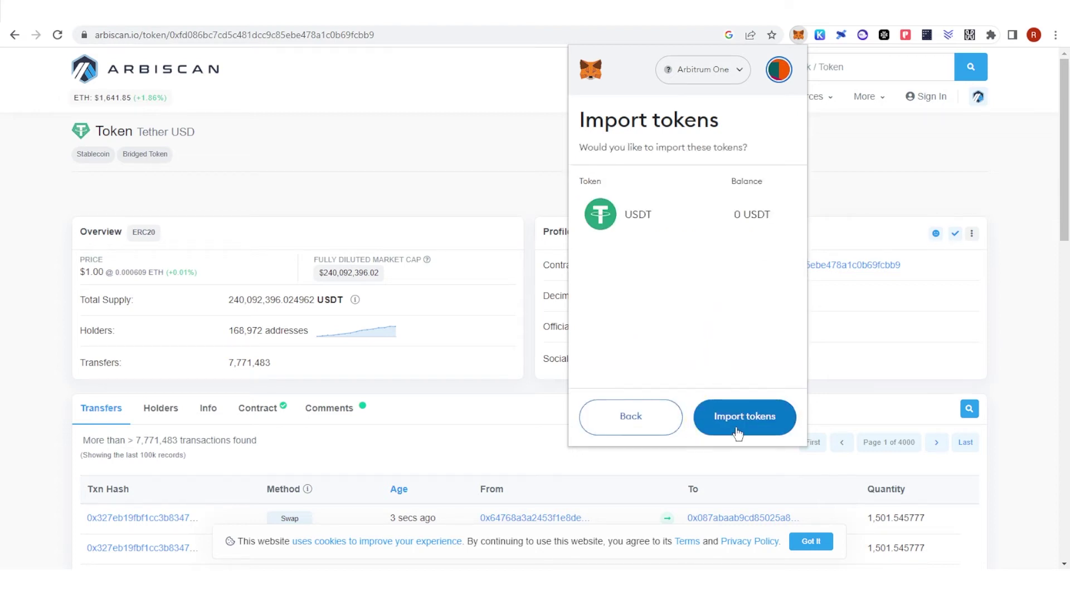
pyautogui.click(746, 428)
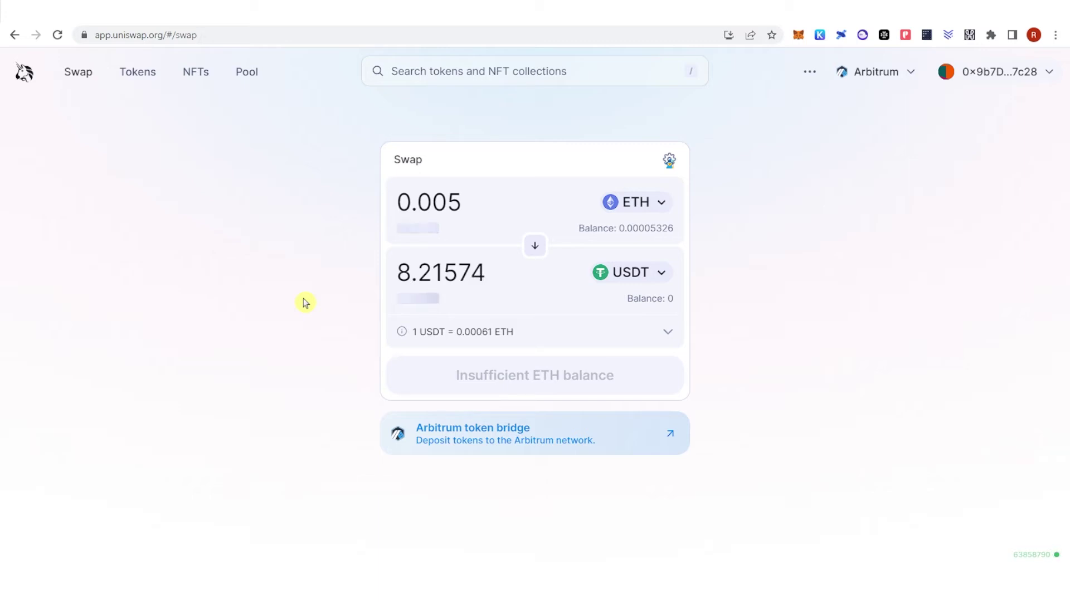
# Open the Arbitrum token bridge, connect MetaMask, and set Mainnet as the source network.
pyautogui.click(510, 430)
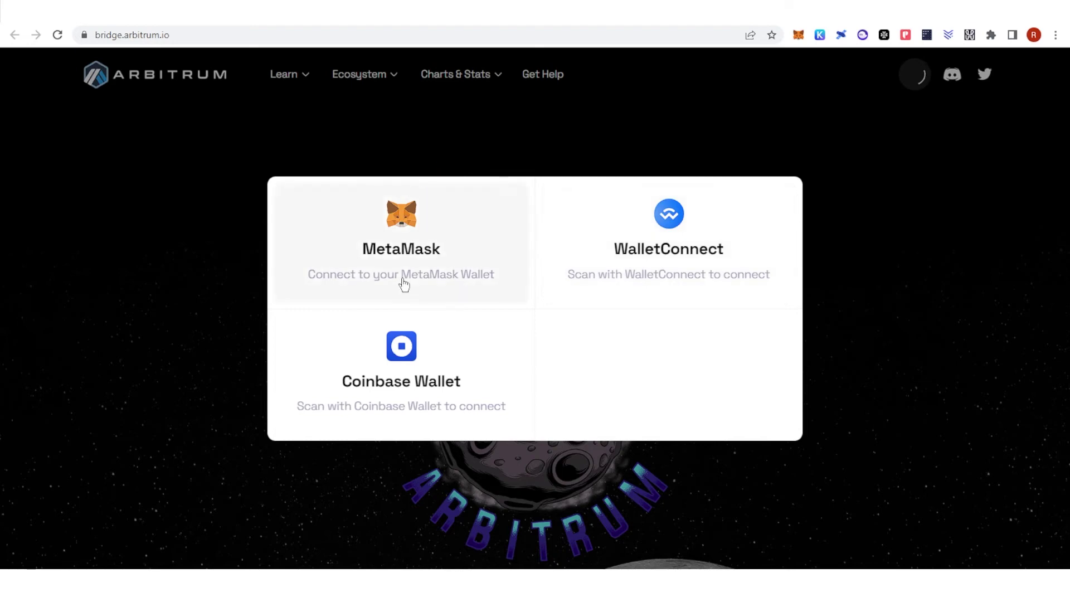
pyautogui.click(402, 228)
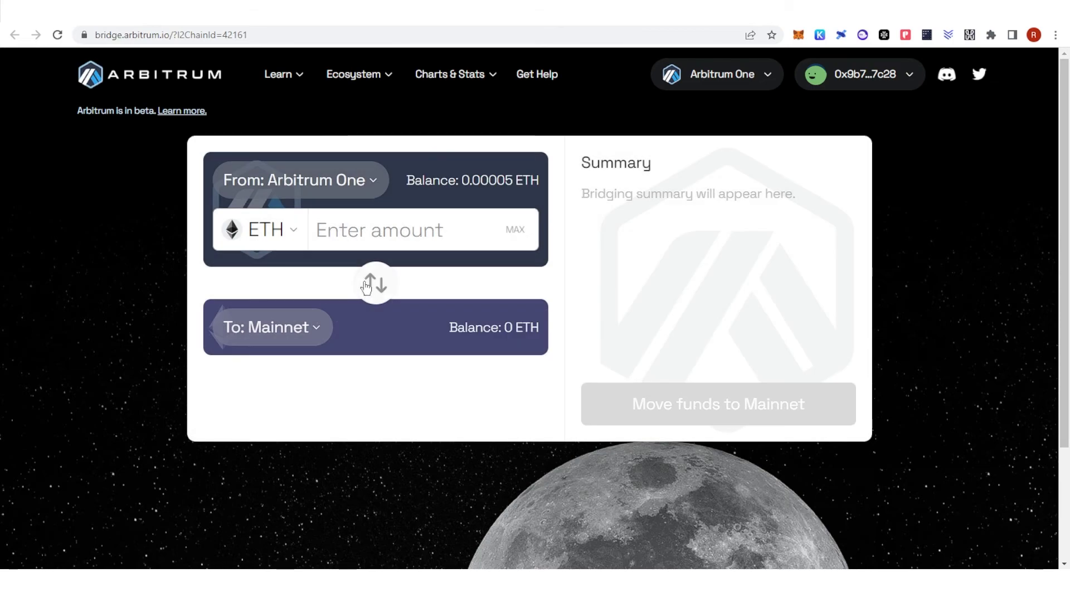
pyautogui.click(359, 285)
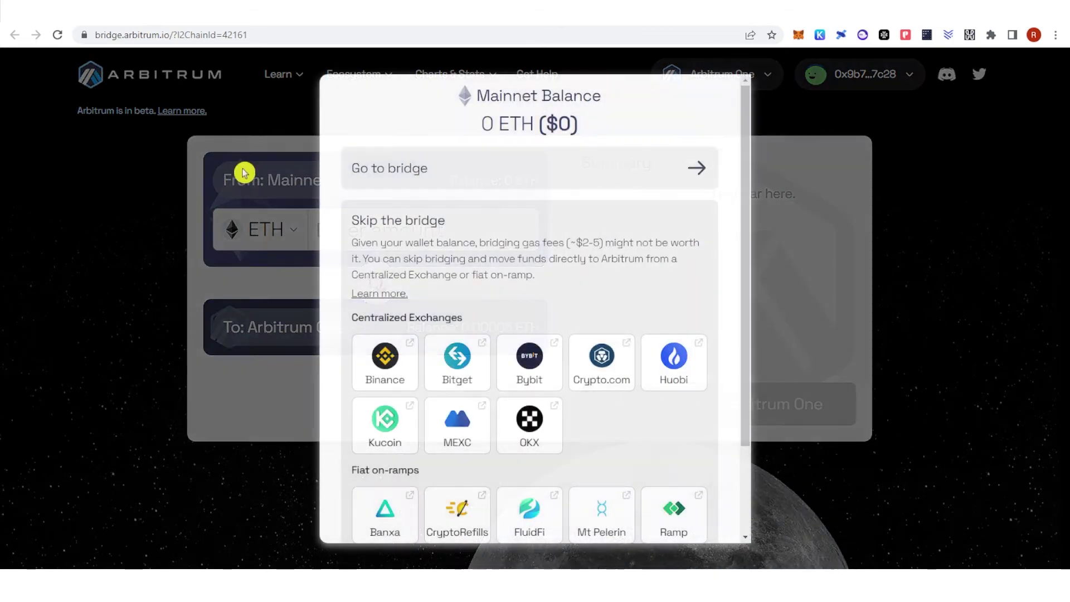
pyautogui.click(577, 179)
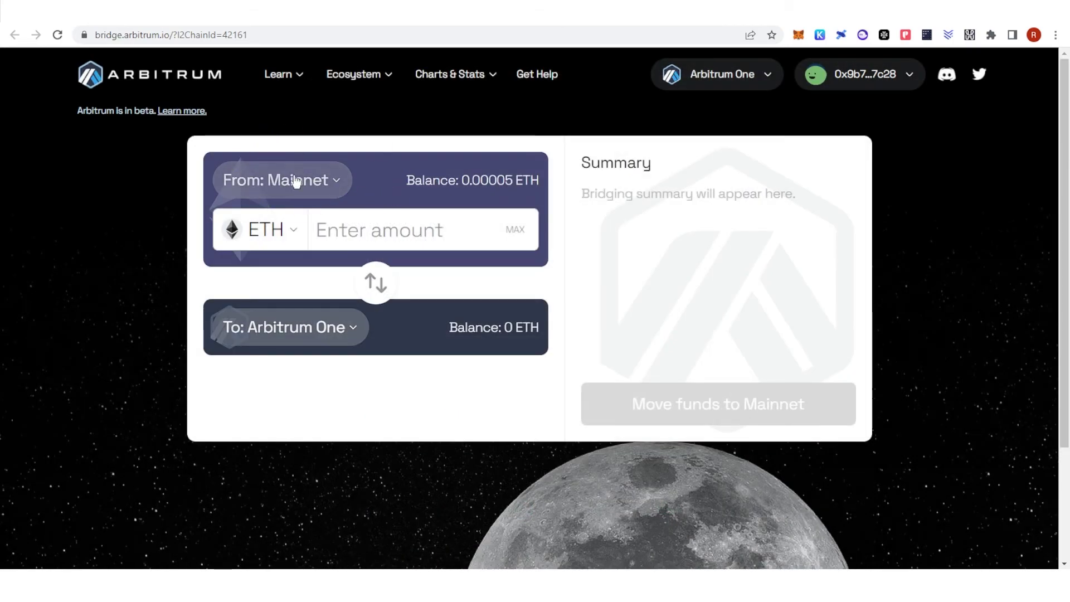
# Search 'usdt' in the bridge's token list and select USDT as the token to bridge.
pyautogui.click(266, 244)
pyautogui.click(299, 301)
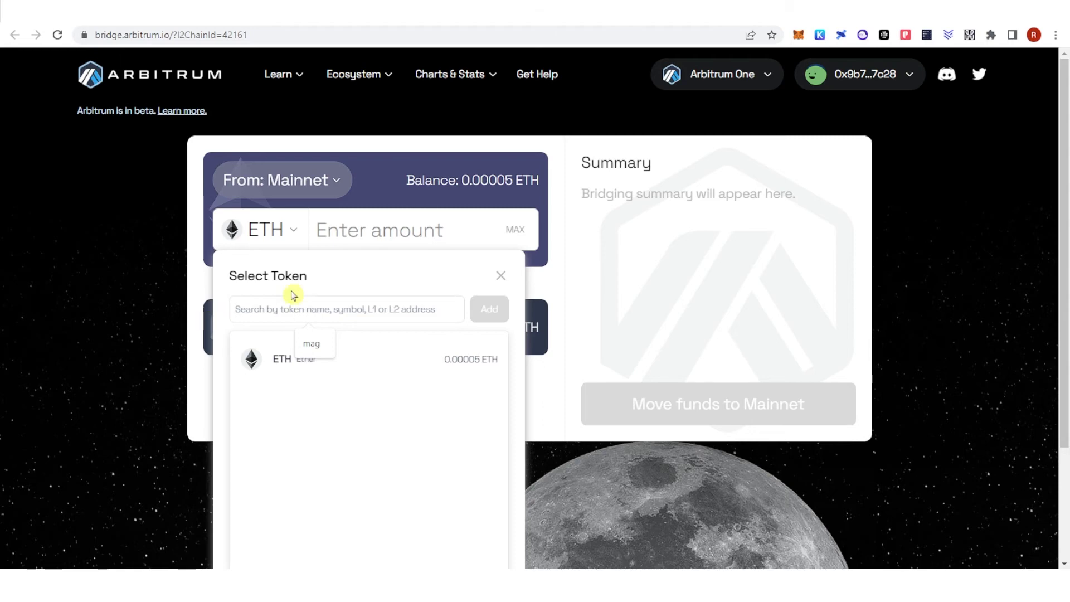
pyautogui.write('usdt')
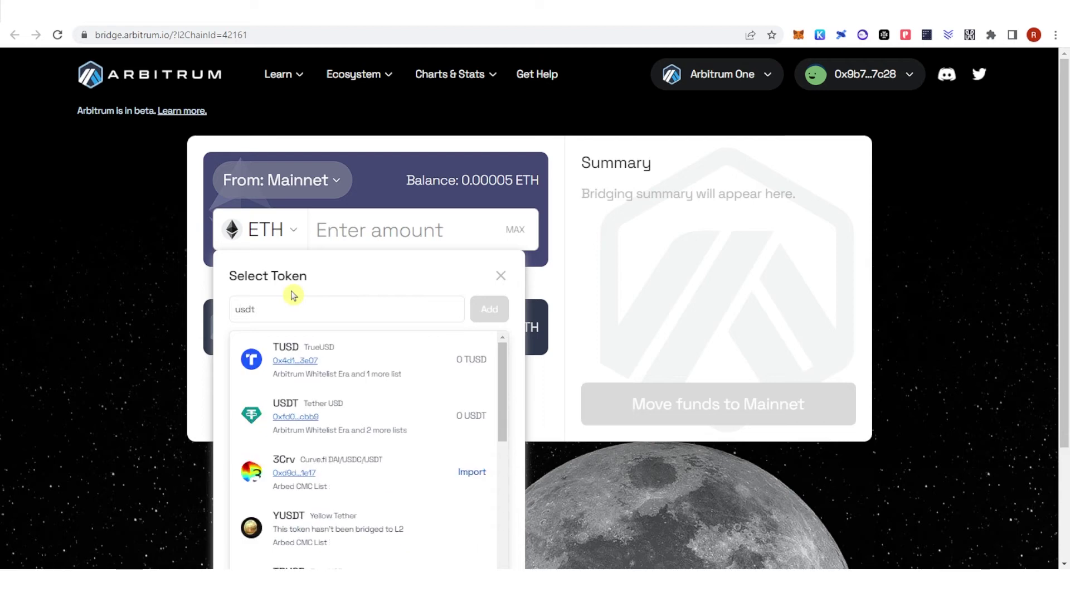
pyautogui.click(406, 417)
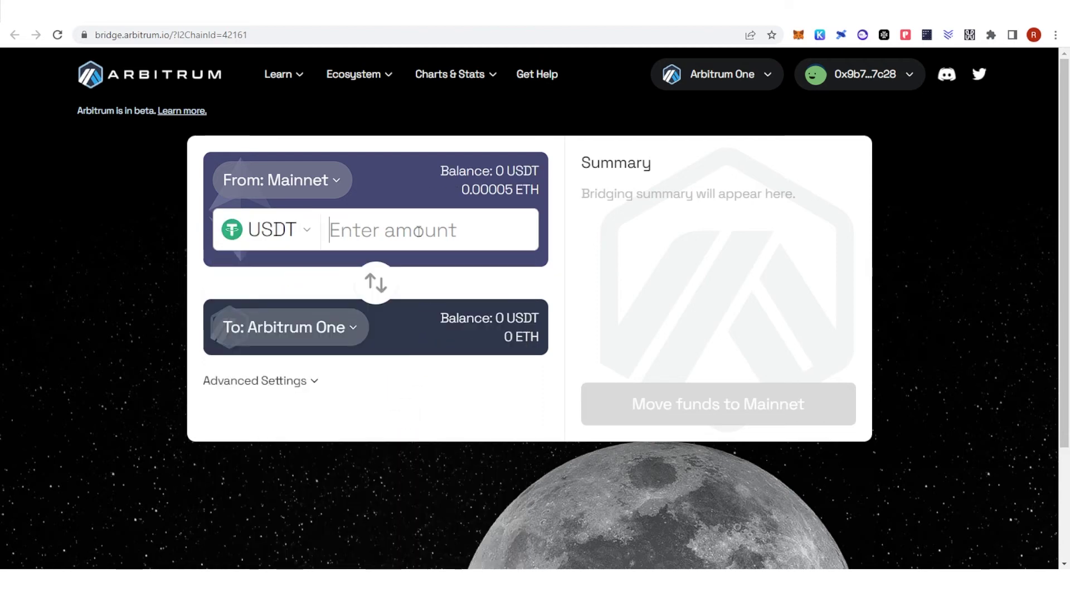
pyautogui.click(396, 247)
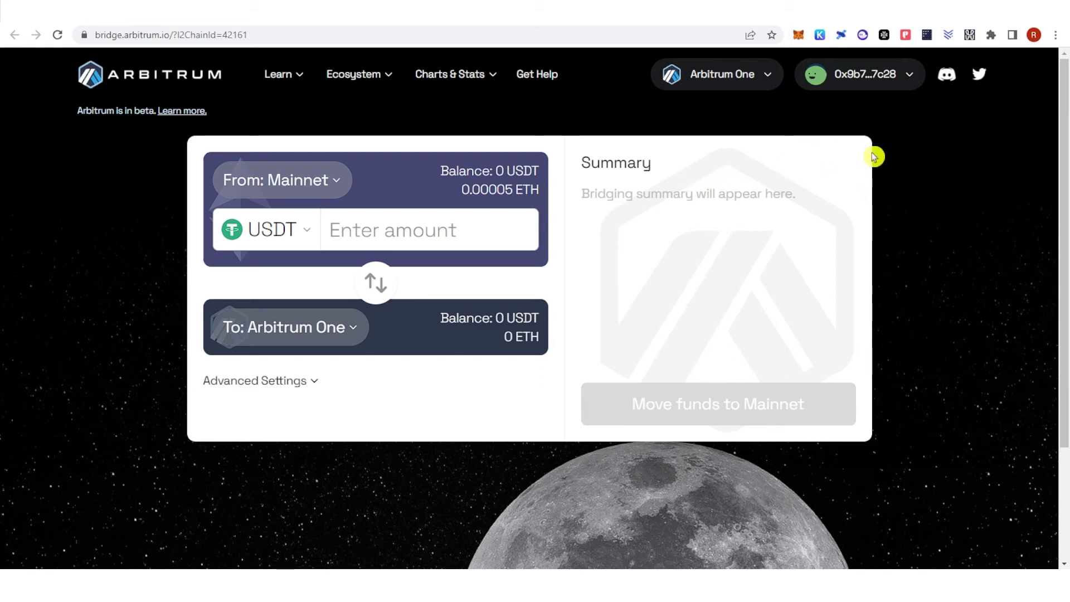
# Check balances in MetaMask, then flip the bridge direction to Arbitrum One → Mainnet.
pyautogui.click(798, 35)
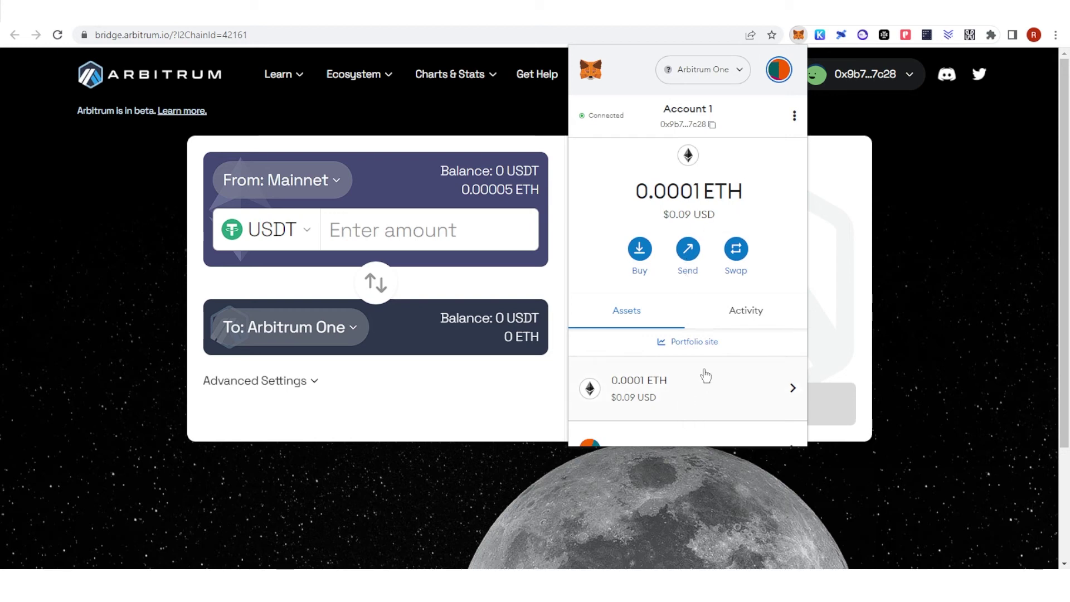
pyautogui.scroll(-2, 678, 328)
pyautogui.click(358, 304)
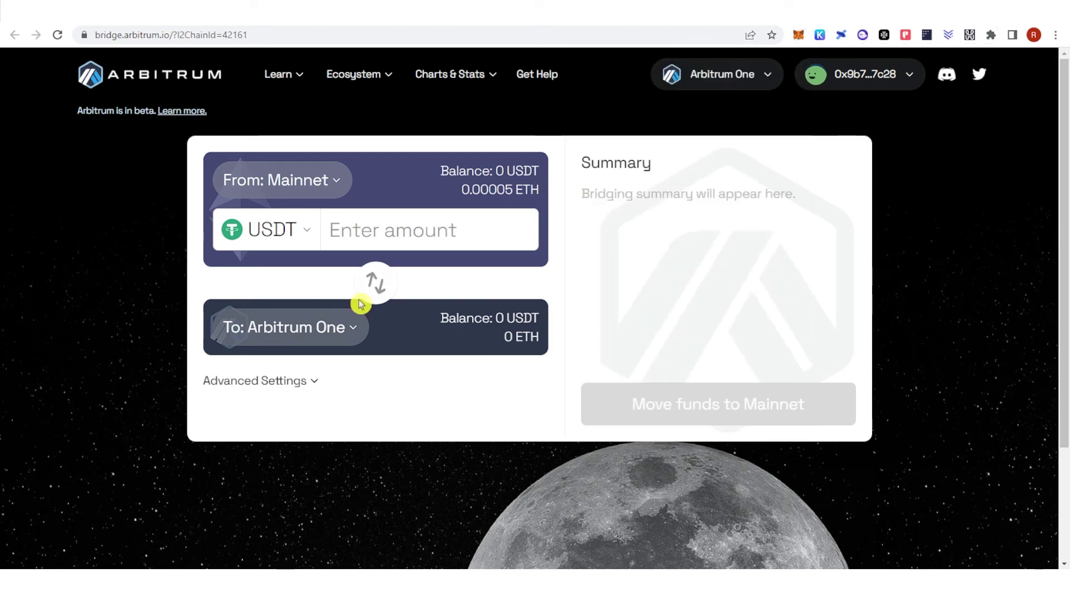
pyautogui.click(375, 289)
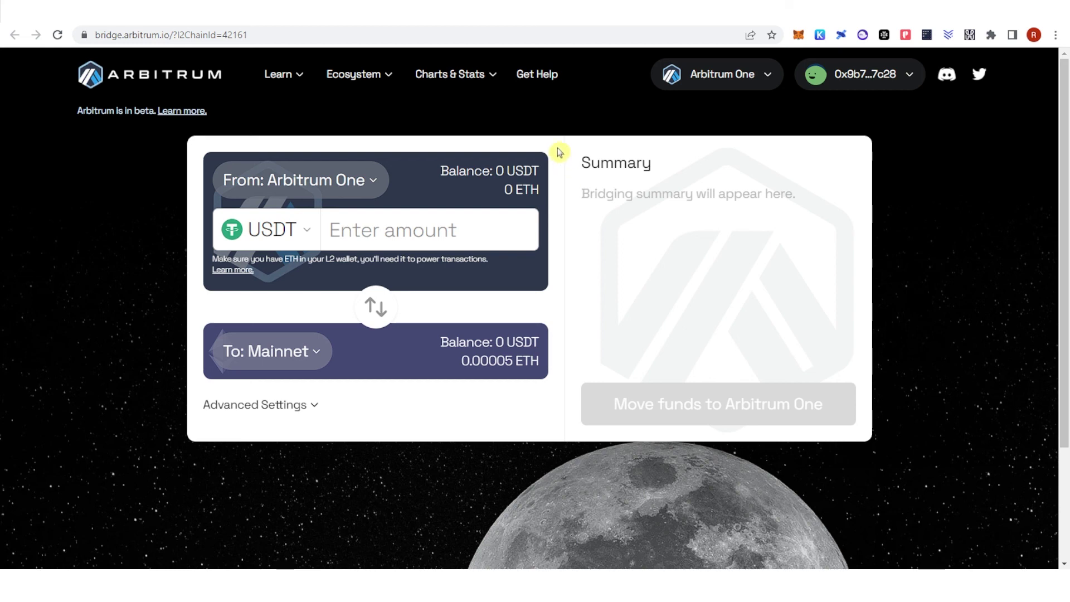
# Go to the Arbitrum Bridge Tutorial through Learn > About bridging and scroll down it.
pyautogui.click(287, 78)
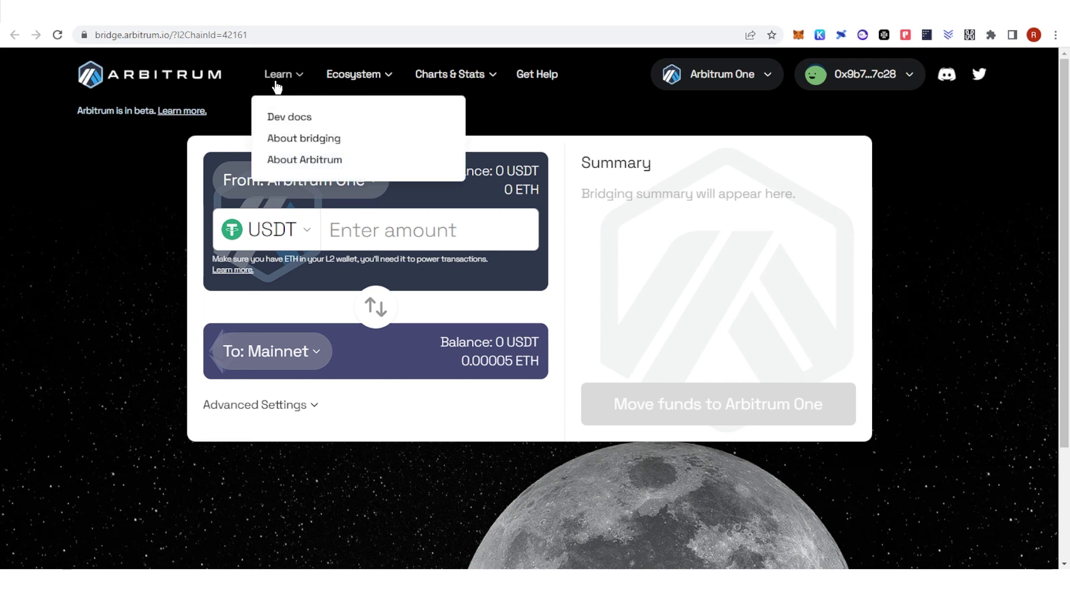
pyautogui.click(301, 140)
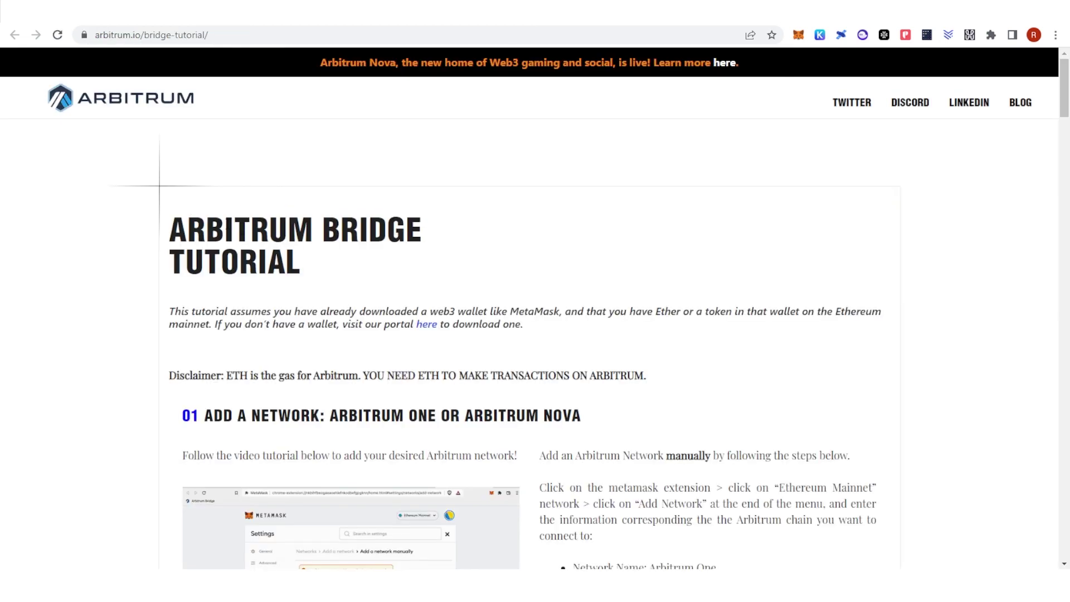
pyautogui.moveTo(1065, 101)
pyautogui.mouseDown()
pyautogui.moveTo(1065, 211)
pyautogui.moveTo(1066, 92)
pyautogui.mouseUp()
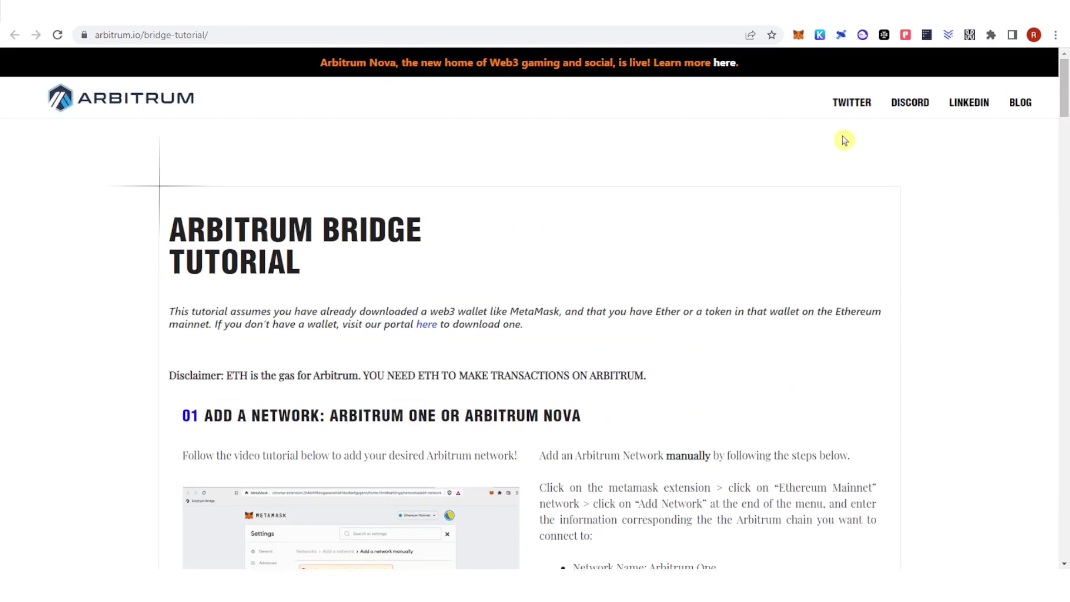